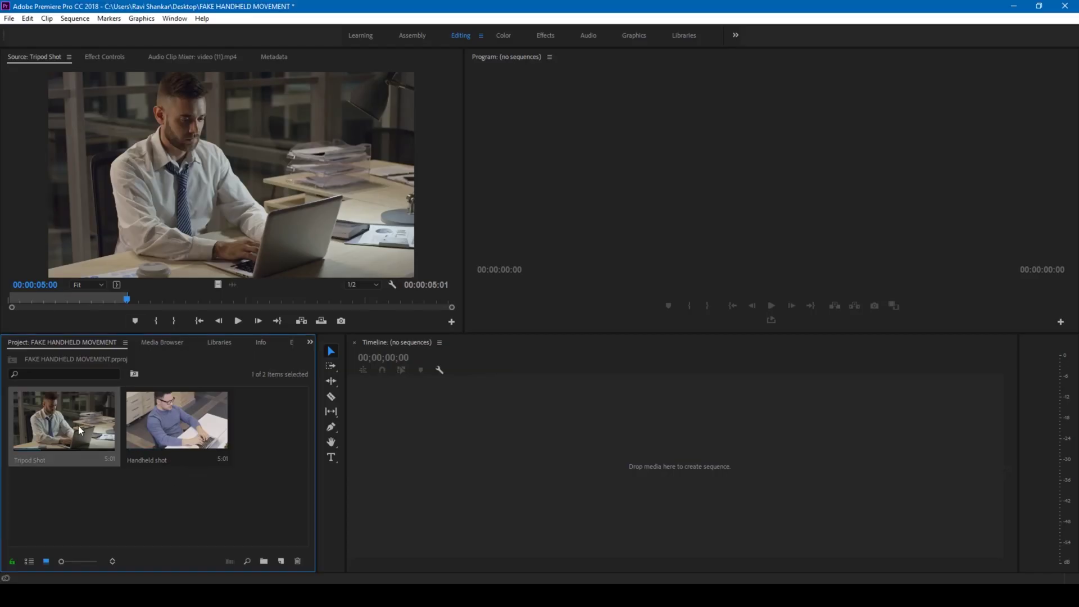
Step: Create a Tripod Shot sequence from the tripod clip and play it briefly
{"action": "left_click_drag", "start_coordinate": [58, 424], "coordinate": [387, 416]}
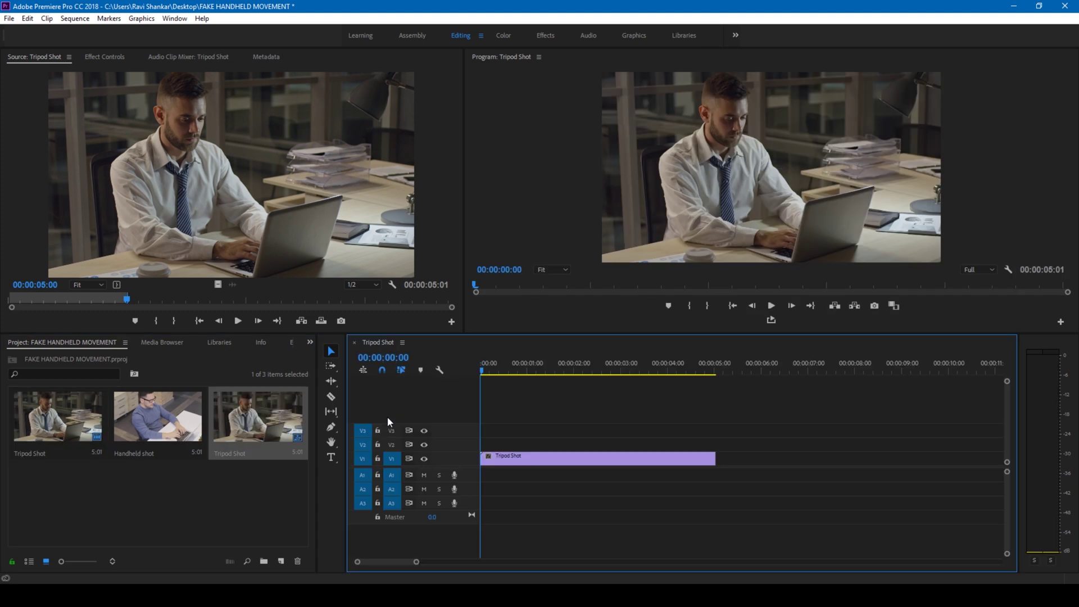
{"action": "key", "text": "space"}
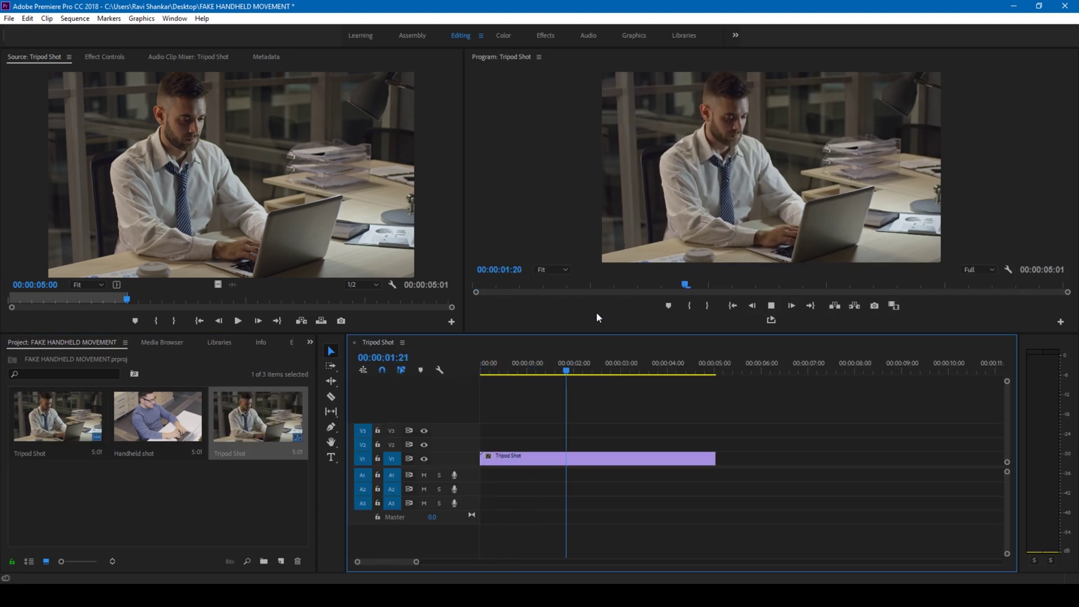
{"action": "key", "text": "space"}
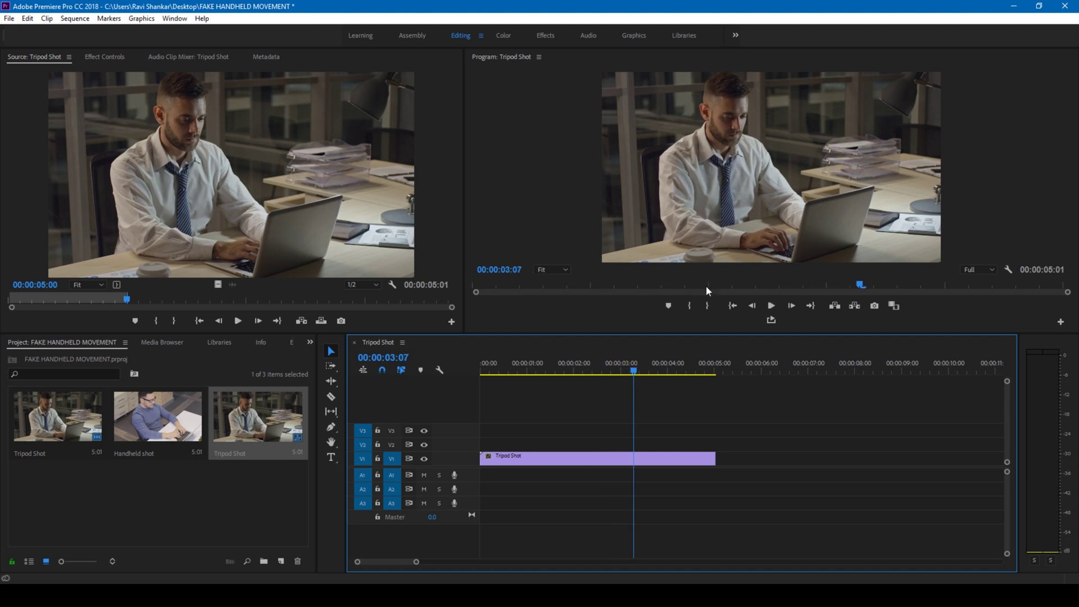
Step: Enlarge the Program monitor and play the sequence from near the start to four seconds
{"action": "left_click", "coordinate": [114, 61]}
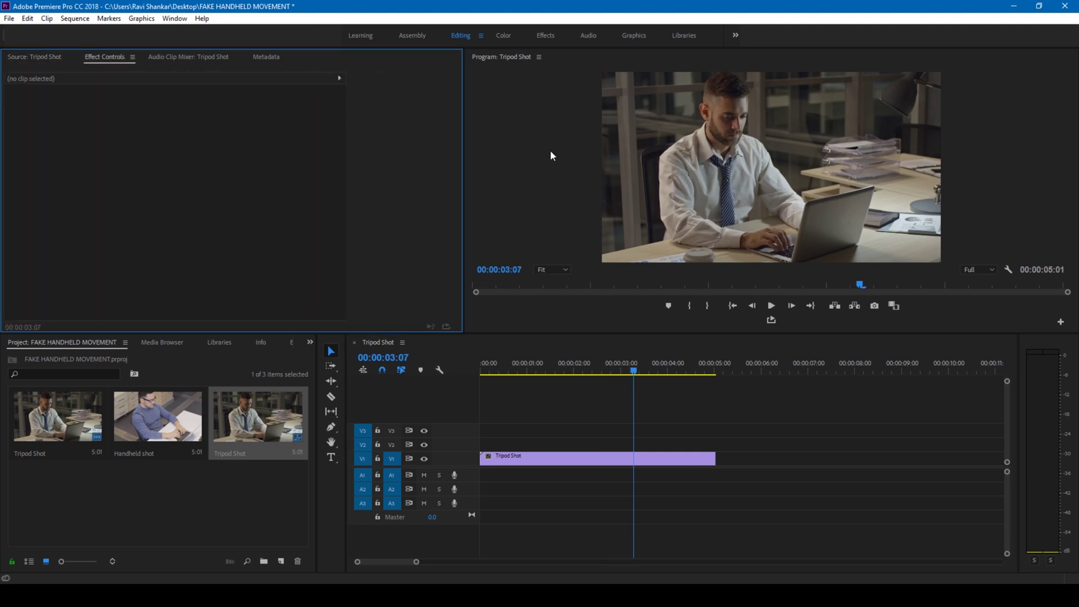
{"action": "left_click_drag", "start_coordinate": [620, 335], "coordinate": [532, 400]}
{"action": "left_click", "coordinate": [493, 441]}
{"action": "key", "text": "space"}
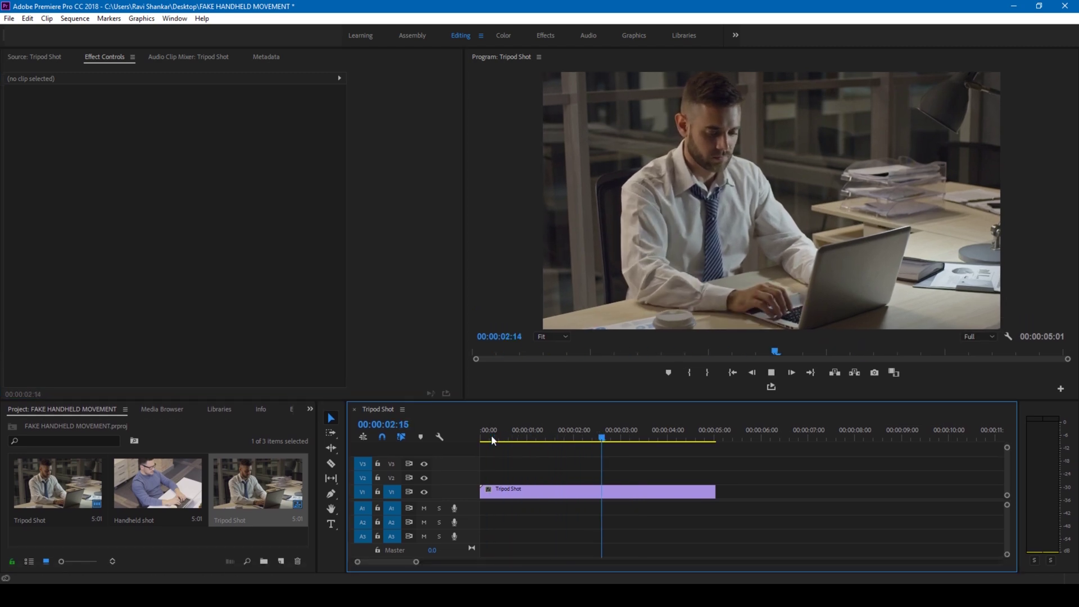
{"action": "key", "text": "space"}
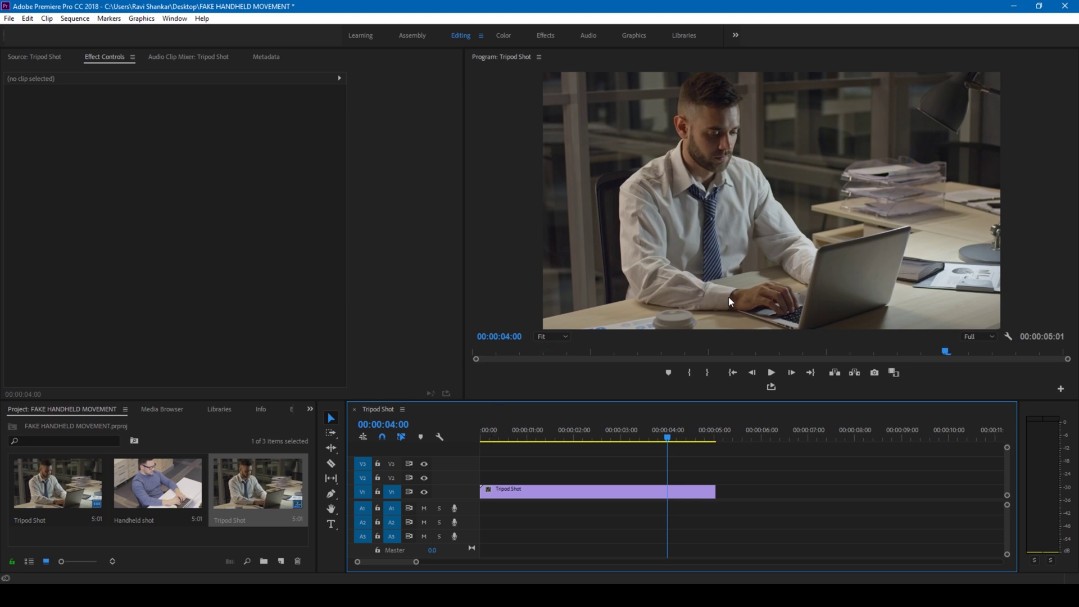
Step: Preview the Handheld shot clip in the Source monitor from its beginning
{"action": "double_click", "coordinate": [166, 488]}
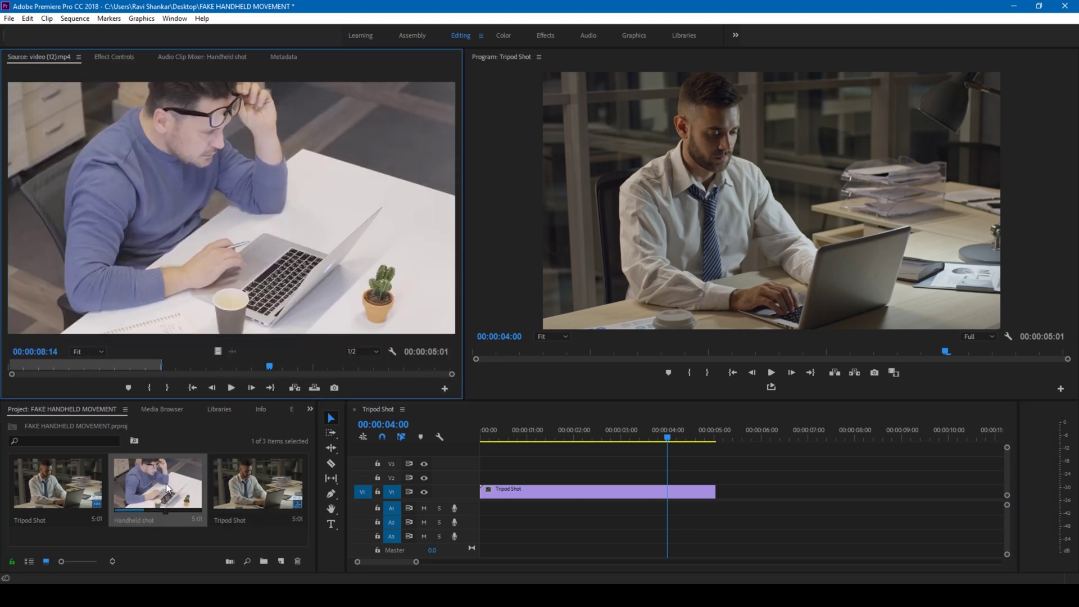
{"action": "left_click", "coordinate": [12, 369]}
{"action": "key", "text": "space"}
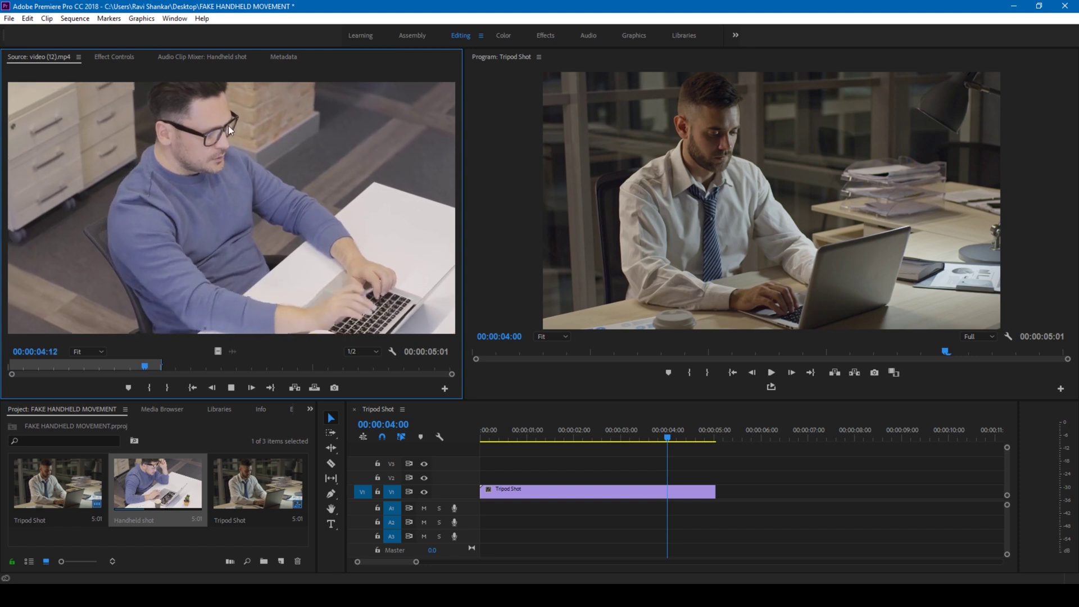
{"action": "left_click_drag", "start_coordinate": [31, 362], "coordinate": [22, 363]}
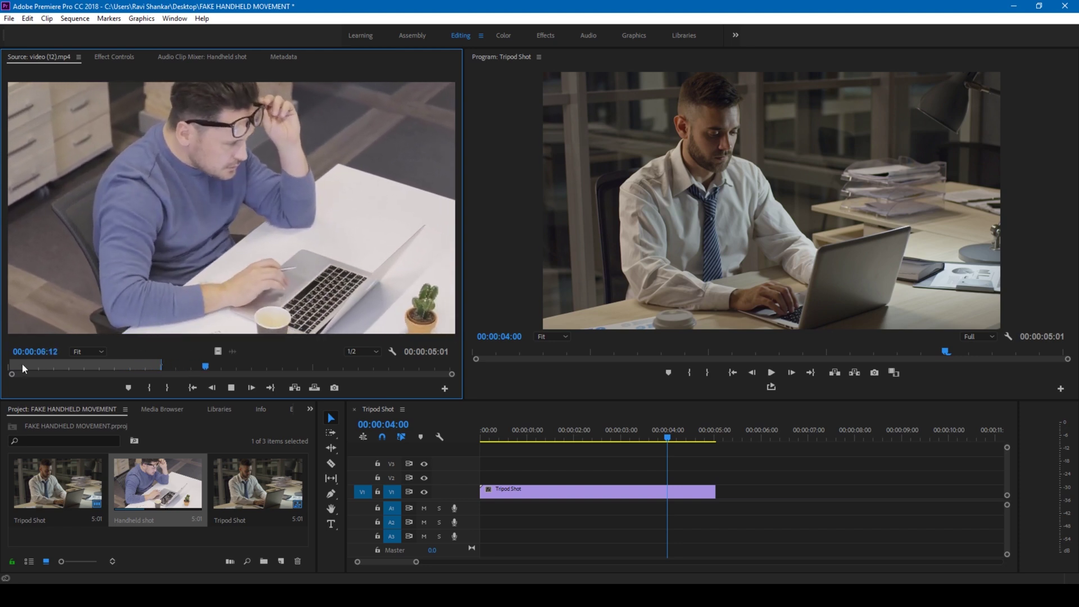
{"action": "left_click", "coordinate": [150, 535]}
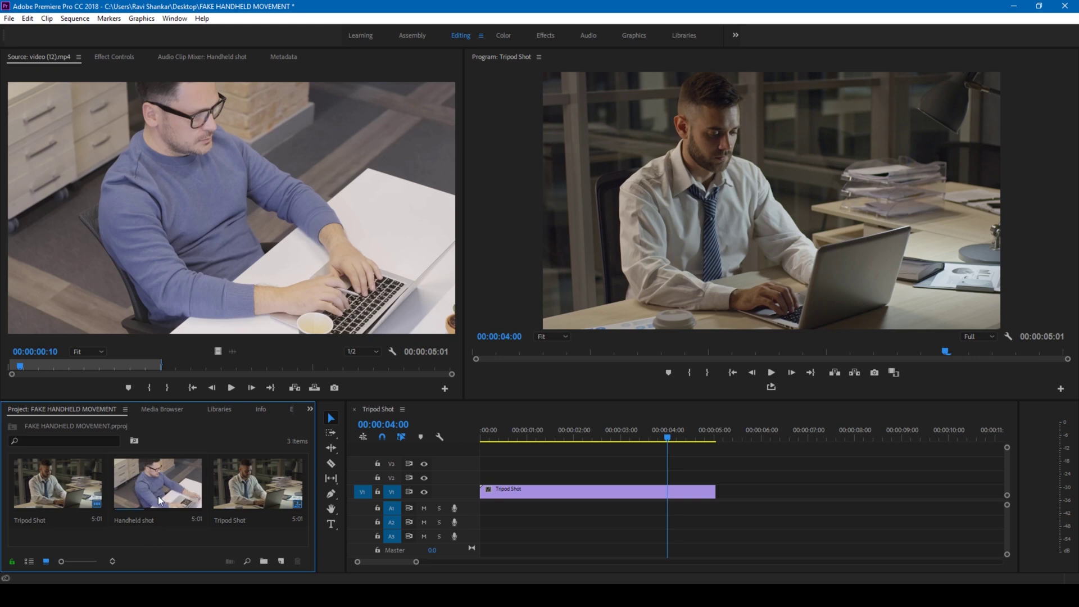
Step: Place Handheld shot on track V2 above Tripod Shot and select both clips
{"action": "left_click_drag", "start_coordinate": [156, 497], "coordinate": [485, 477]}
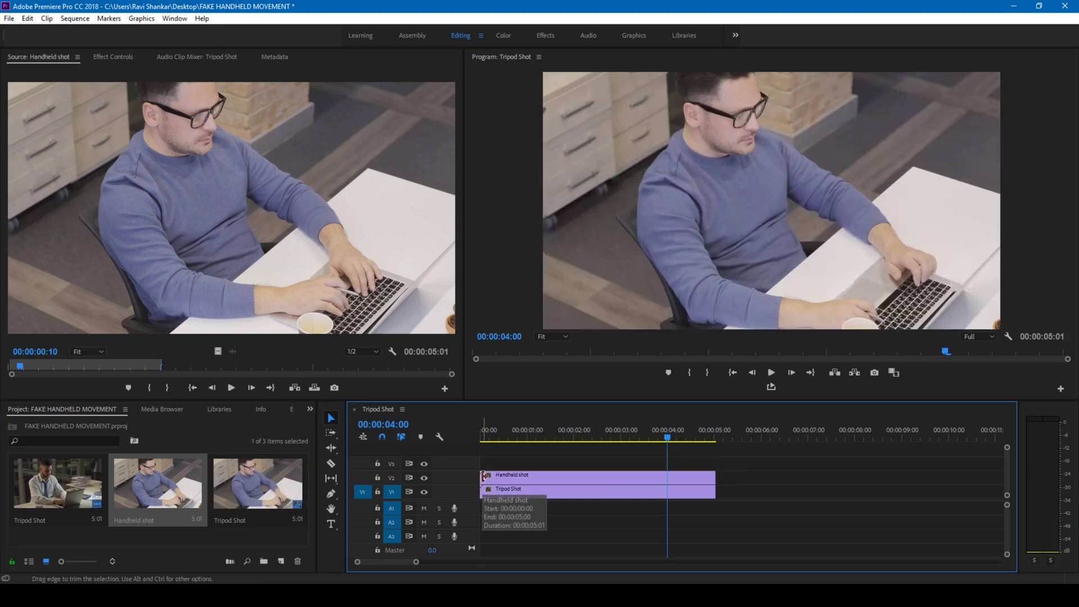
{"action": "left_click", "coordinate": [528, 476]}
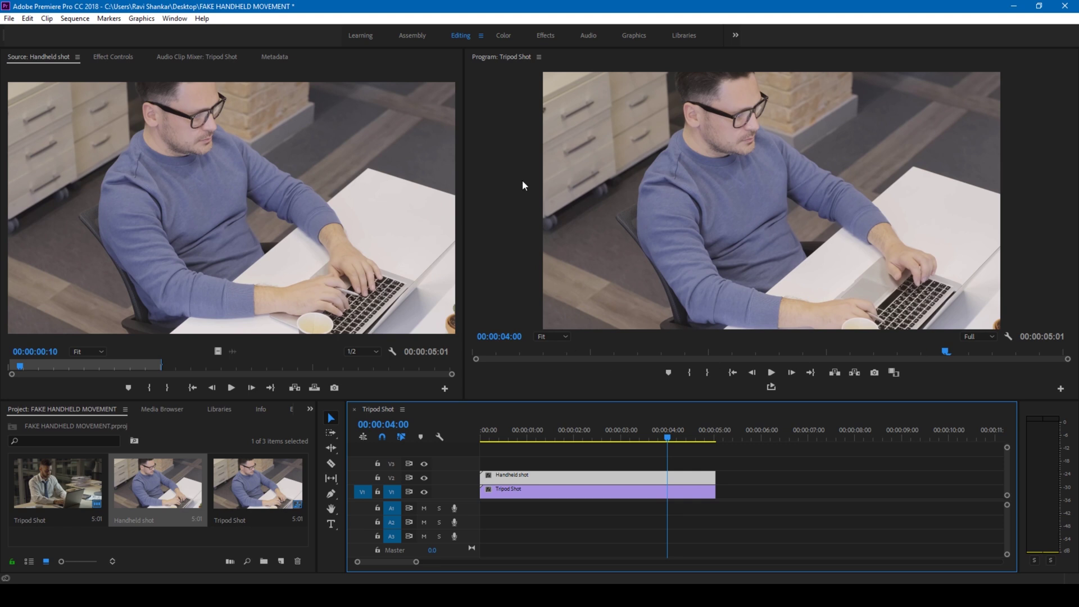
{"action": "left_click", "coordinate": [113, 57]}
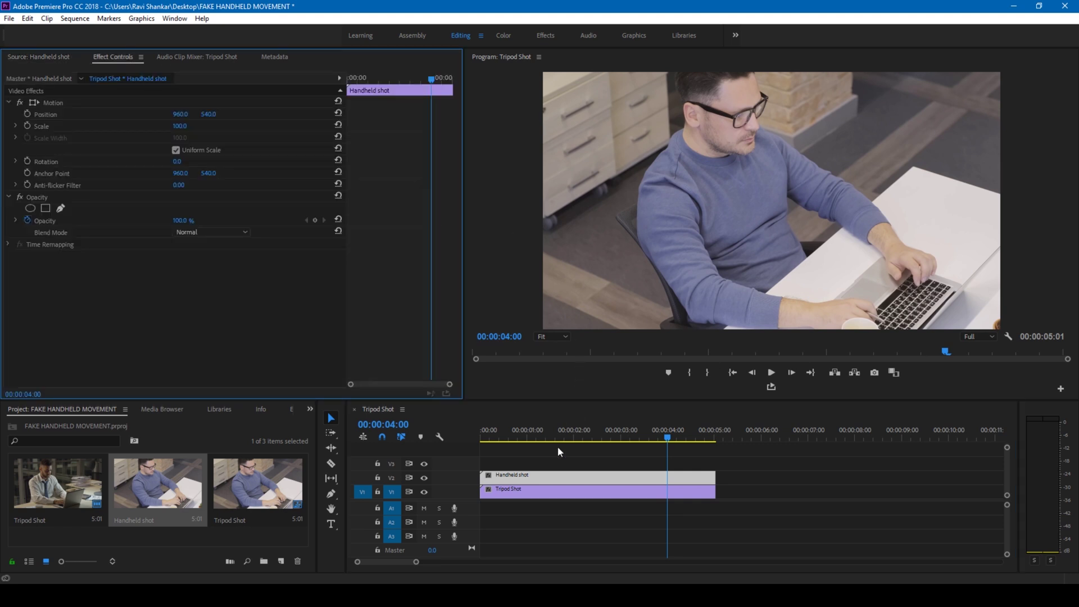
{"action": "left_click", "coordinate": [536, 487]}
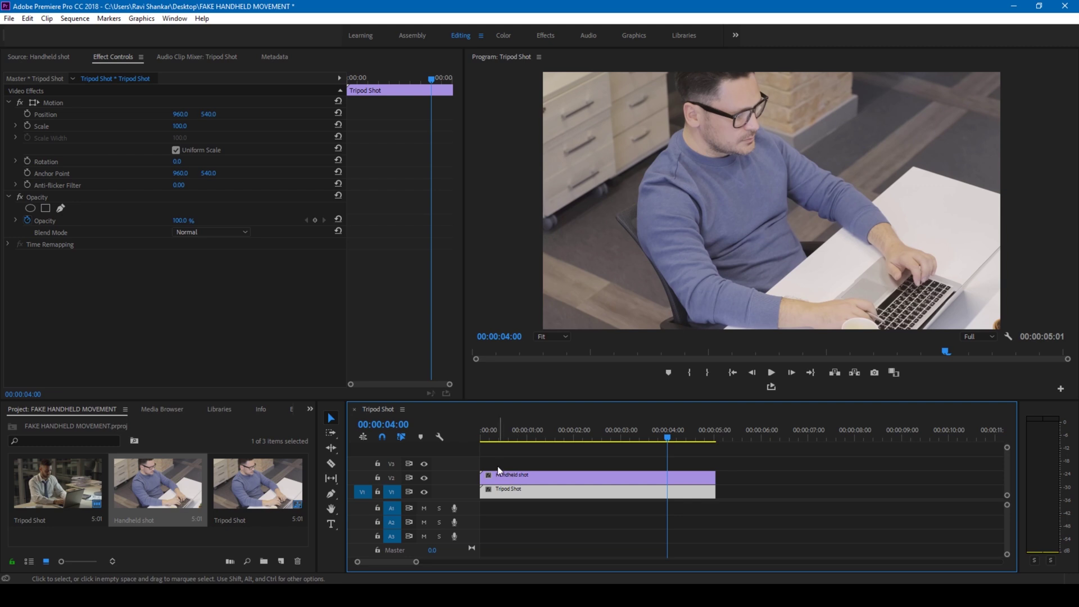
{"action": "left_click_drag", "start_coordinate": [499, 456], "coordinate": [530, 486]}
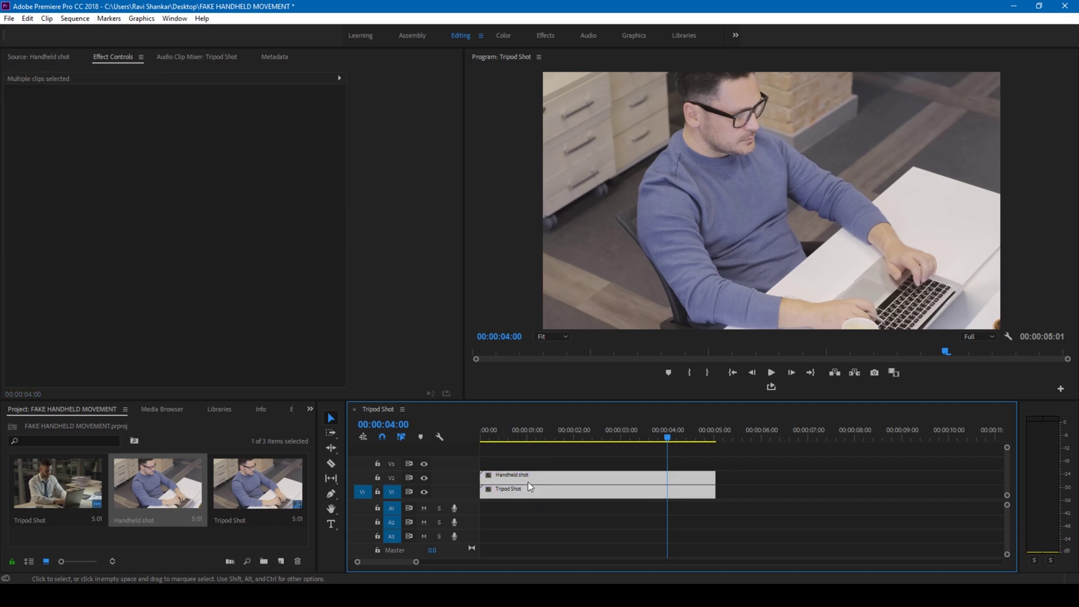
Step: Nest the two selected clips into a sequence named 'Handheld'
{"action": "right_click", "coordinate": [523, 482]}
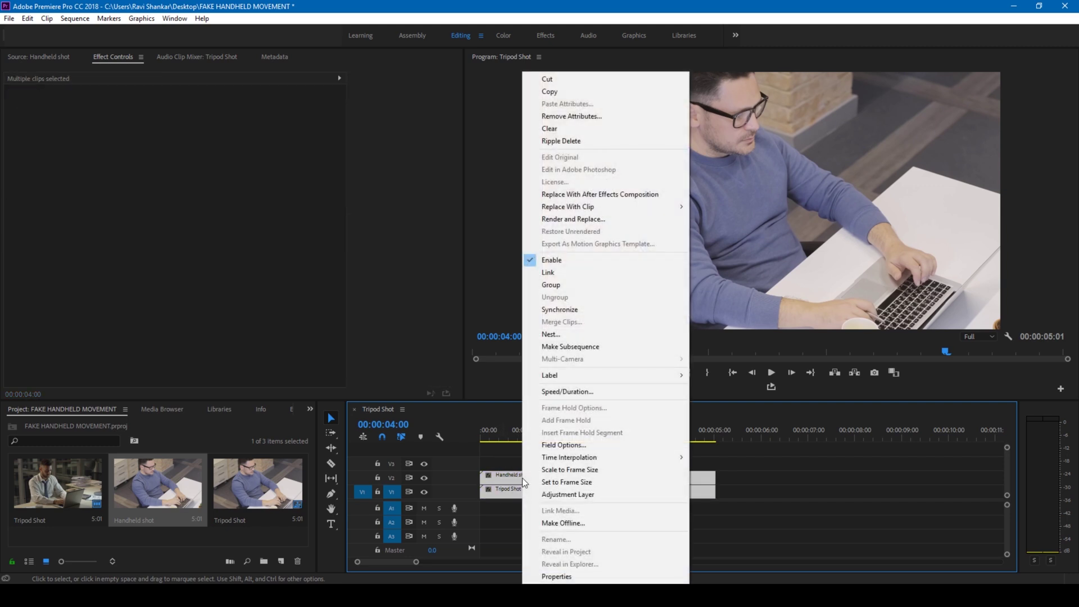
{"action": "left_click", "coordinate": [551, 334]}
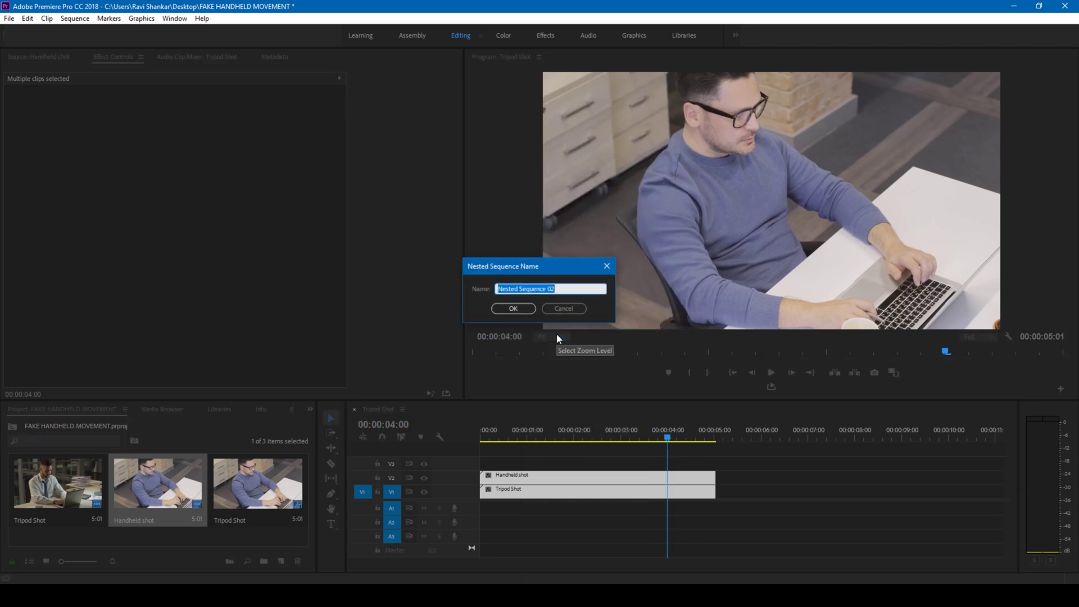
{"action": "type", "text": "Handheld"}
{"action": "key", "text": "Return"}
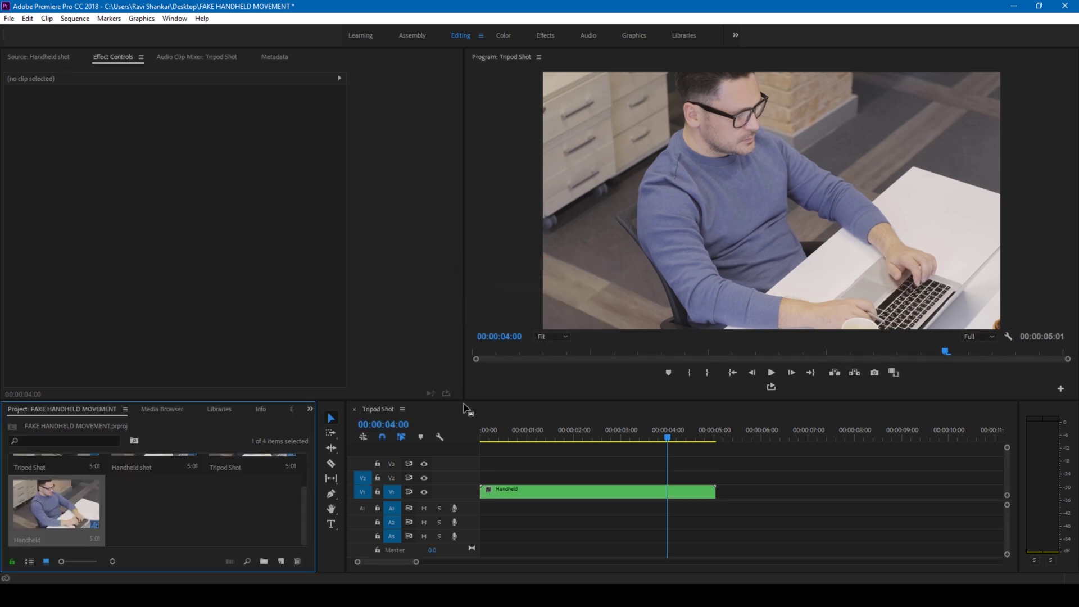
Step: Search the Effects panel for 'warp' and apply Warp Stabilizer to the Handheld clip
{"action": "left_click", "coordinate": [290, 407]}
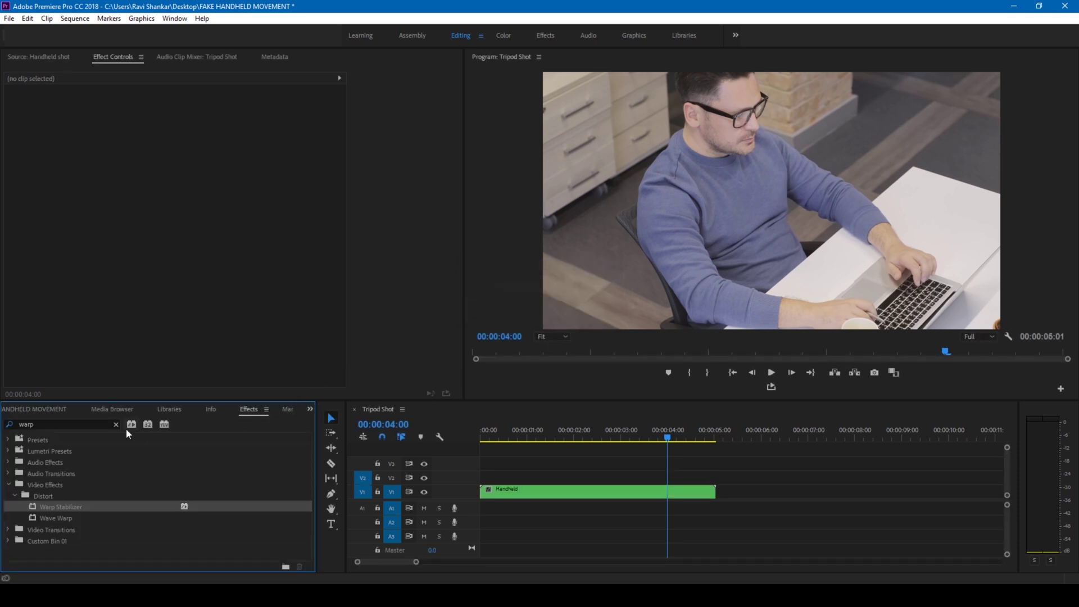
{"action": "left_click", "coordinate": [83, 424]}
{"action": "type", "text": "warp"}
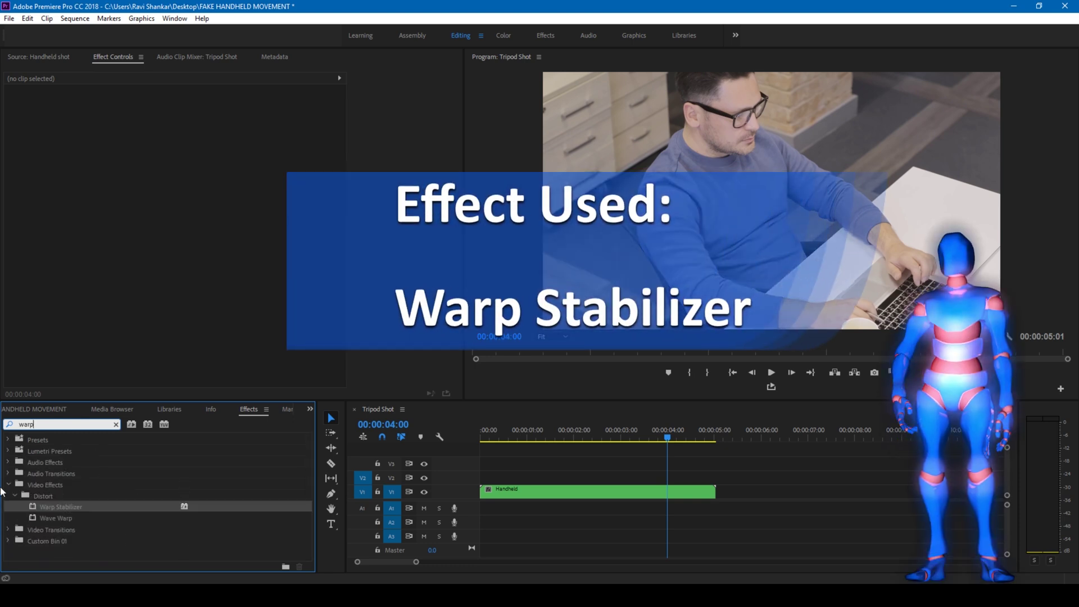
{"action": "left_click_drag", "start_coordinate": [71, 511], "coordinate": [517, 488]}
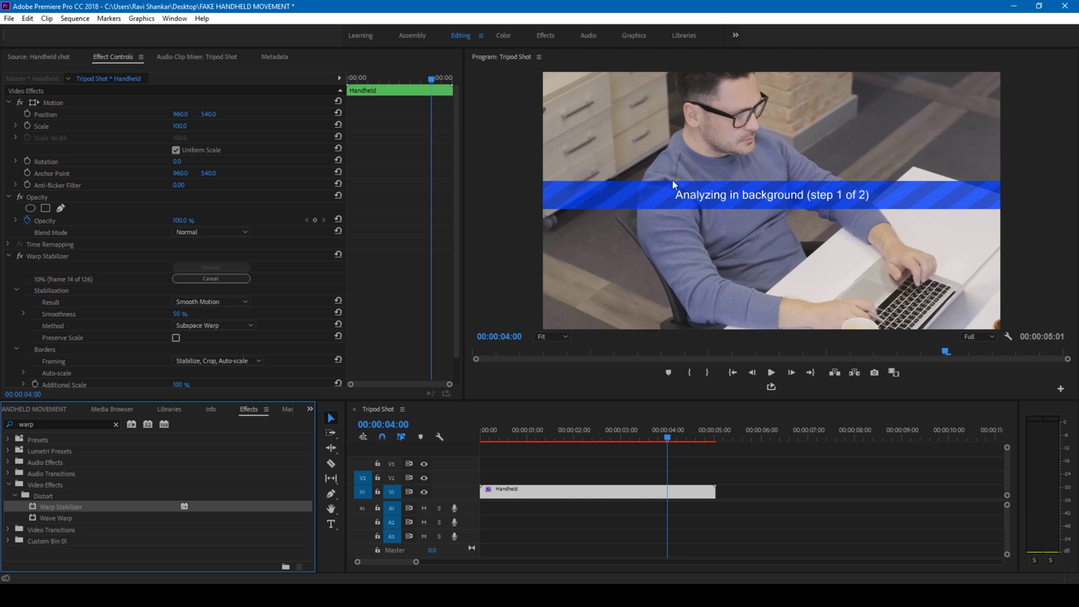
Step: Set Warp Stabilizer Result to No Motion, Method to Position, Scale, Rotation, and re-analyze
{"action": "left_click", "coordinate": [191, 281]}
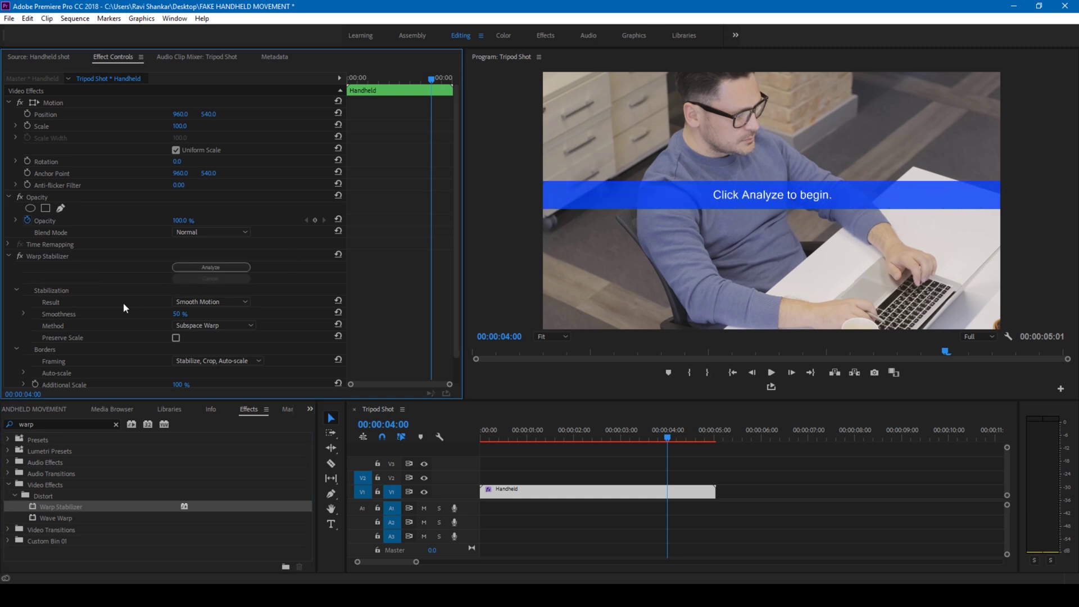
{"action": "left_click", "coordinate": [193, 301]}
{"action": "left_click", "coordinate": [192, 318]}
{"action": "left_click", "coordinate": [197, 325]}
{"action": "left_click", "coordinate": [203, 349]}
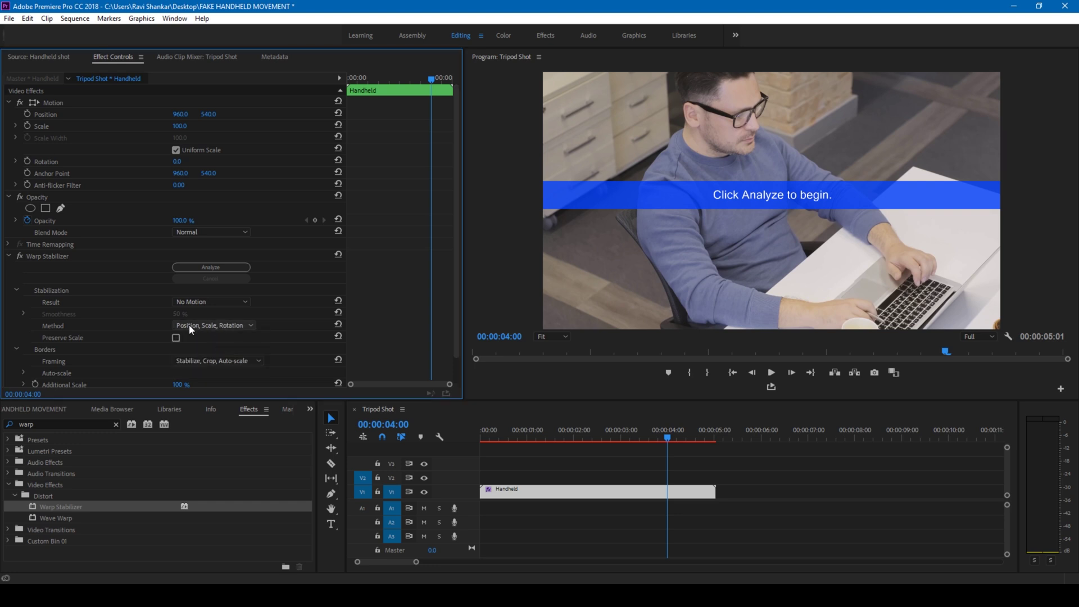
{"action": "left_click", "coordinate": [213, 326]}
{"action": "left_click", "coordinate": [217, 325]}
{"action": "left_click", "coordinate": [219, 269]}
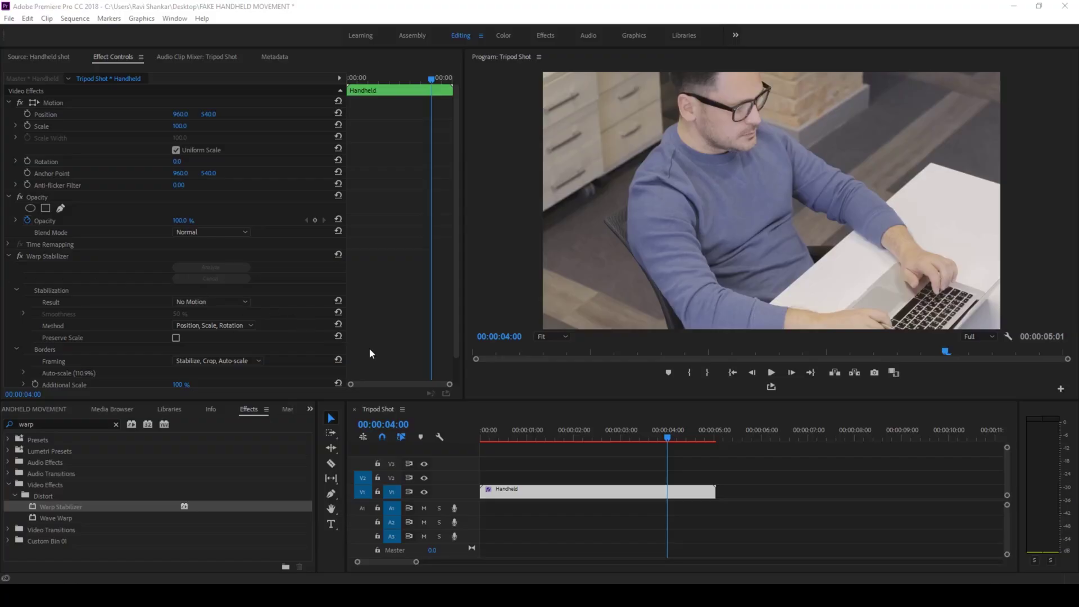
{"action": "left_click", "coordinate": [480, 436]}
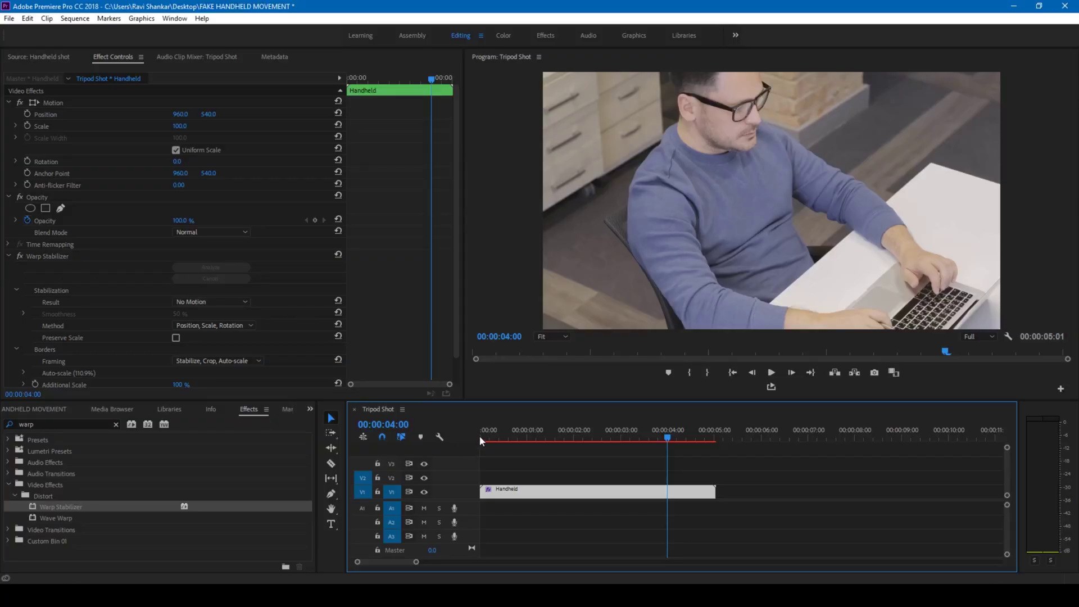
{"action": "left_click", "coordinate": [481, 436]}
{"action": "key", "text": "space"}
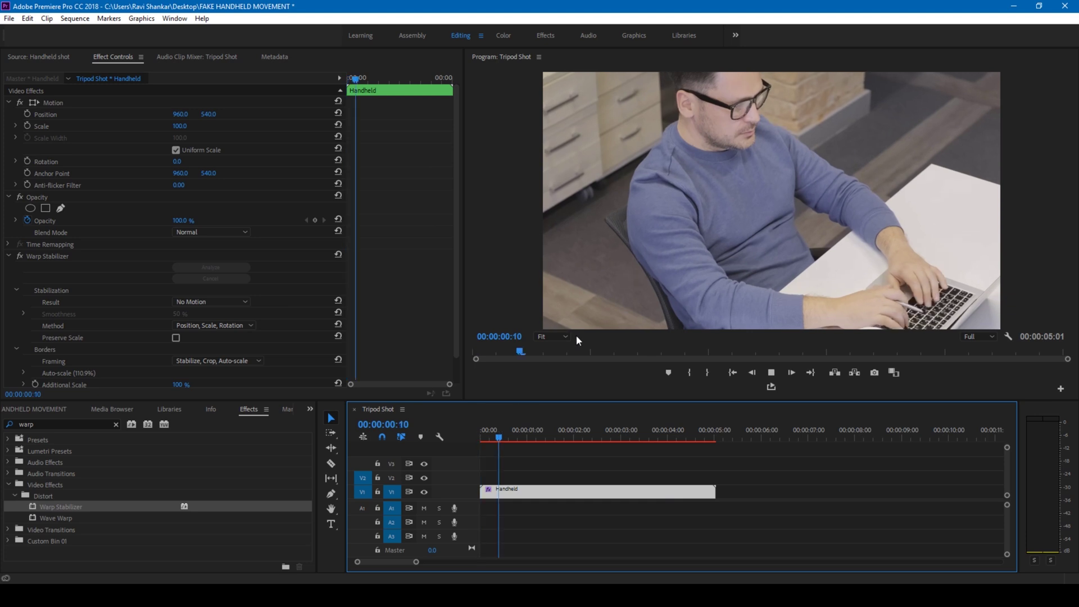
{"action": "left_click", "coordinate": [494, 438]}
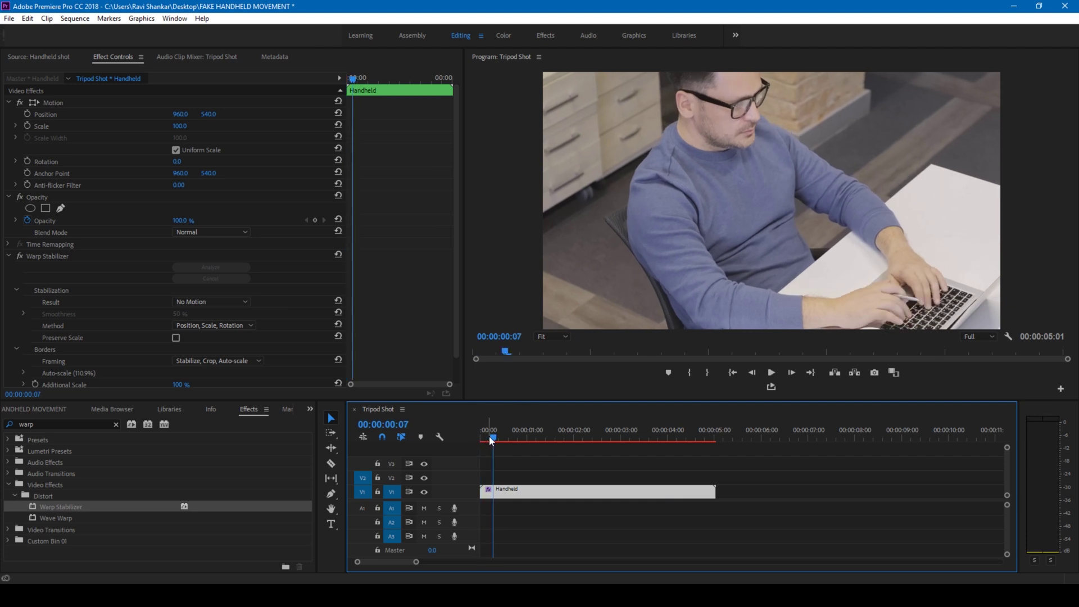
{"action": "key", "text": "space"}
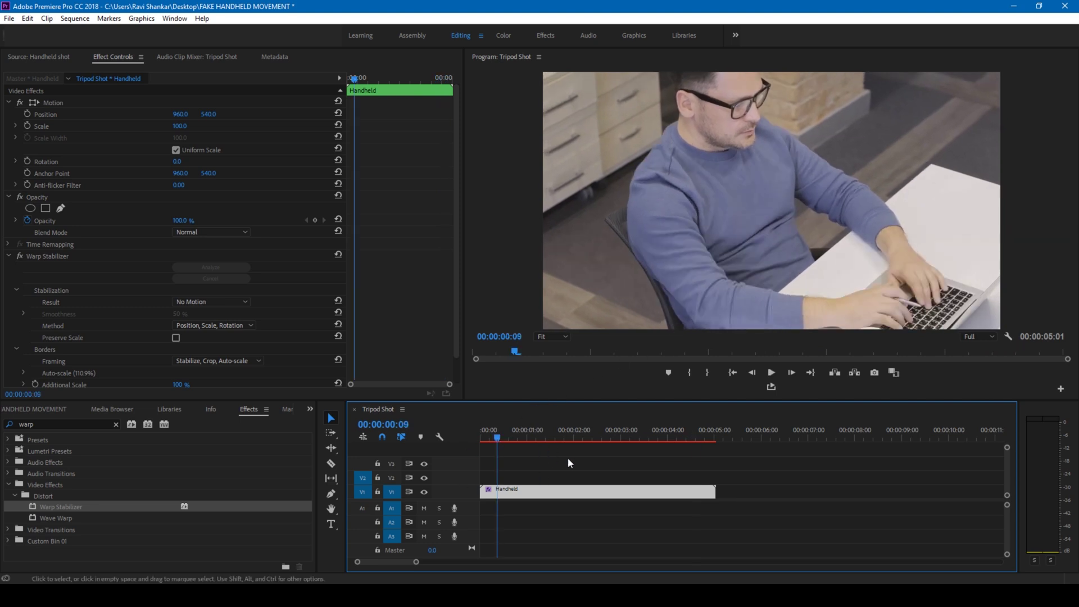
{"action": "double_click", "coordinate": [544, 494]}
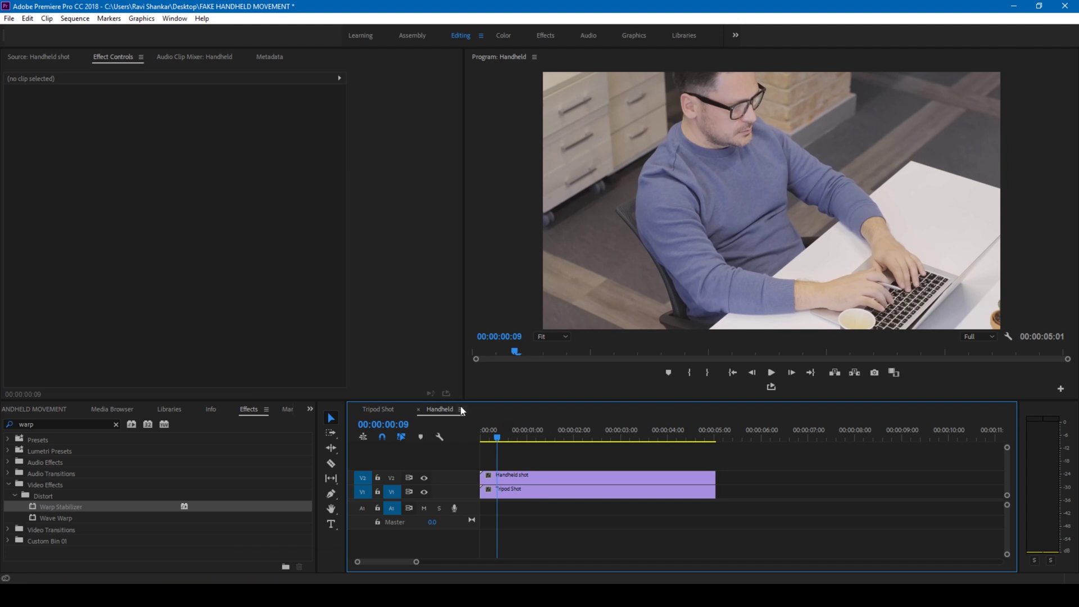
Step: Delete the Handheld shot clip from V2 inside the nested Handheld sequence
{"action": "left_click", "coordinate": [512, 476]}
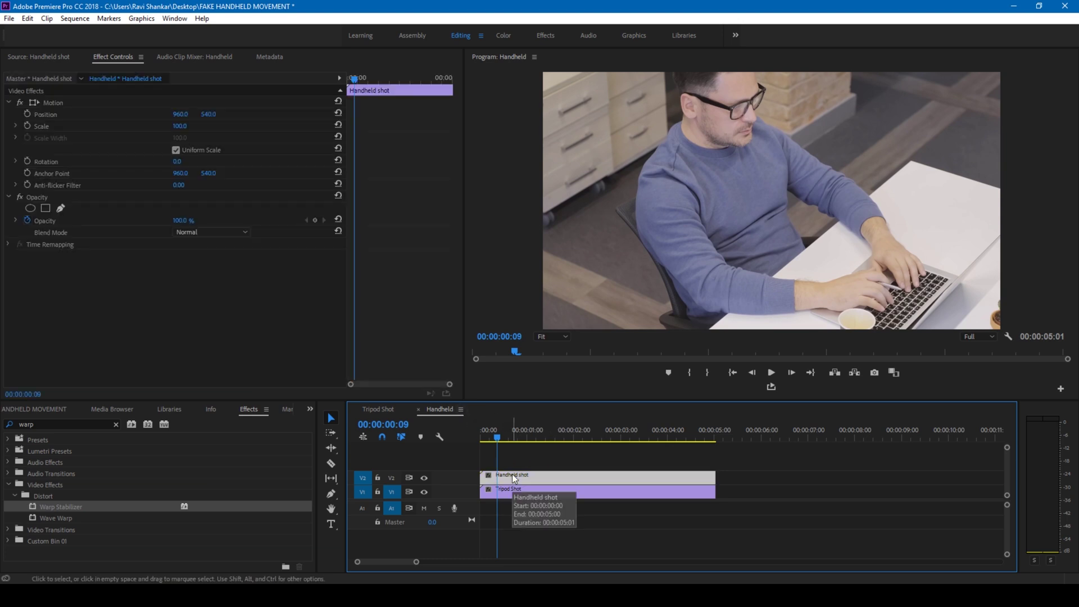
{"action": "key", "text": "Delete"}
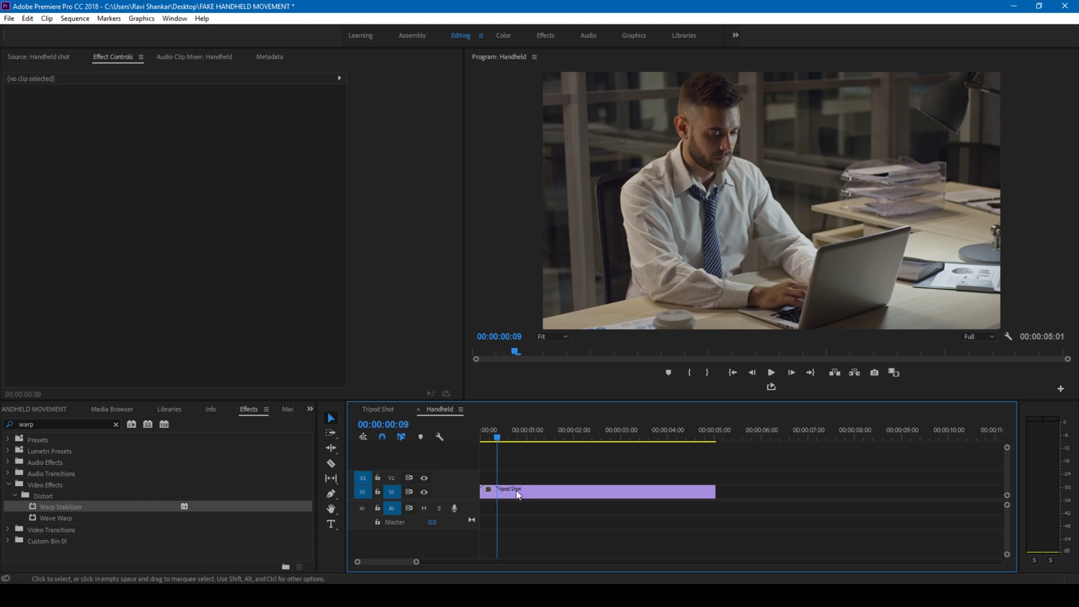
Step: Return to the Tripod Shot sequence and play it from the start to see the fake shake
{"action": "left_click", "coordinate": [381, 410]}
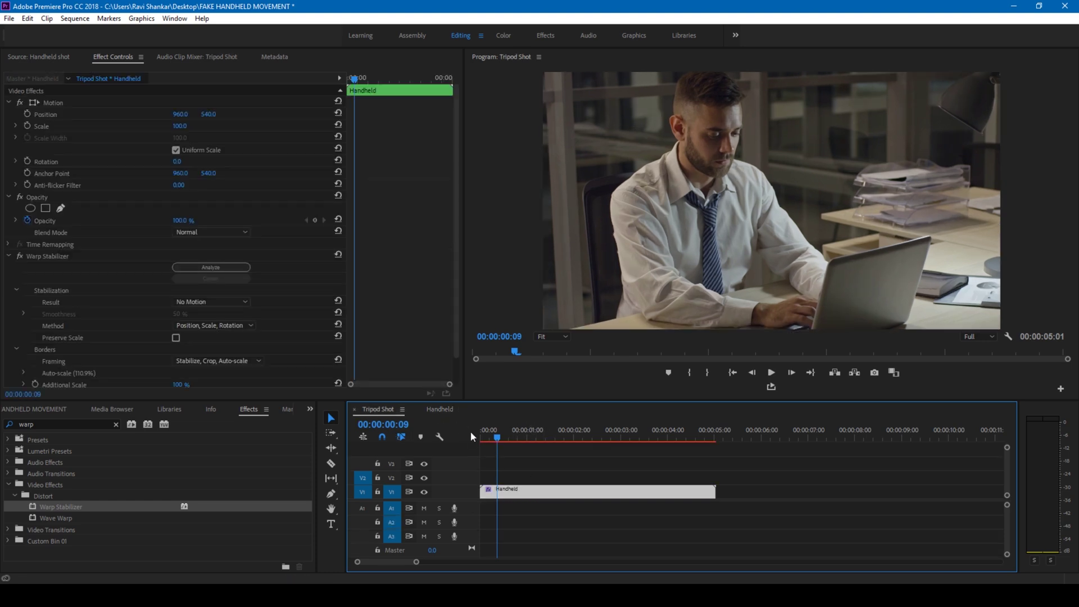
{"action": "left_click_drag", "start_coordinate": [493, 434], "coordinate": [476, 433]}
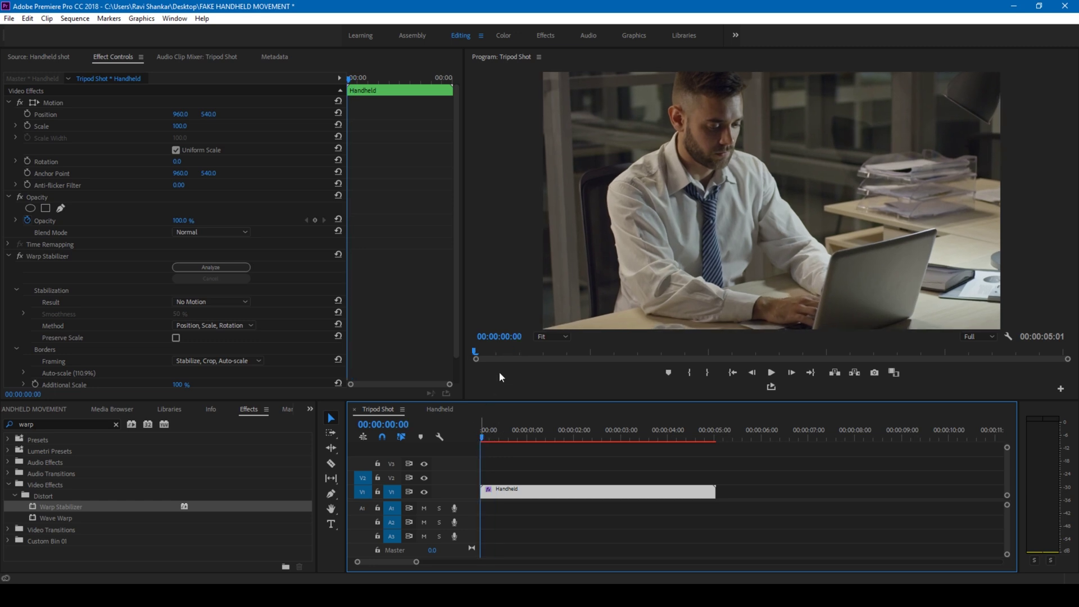
{"action": "key", "text": "space"}
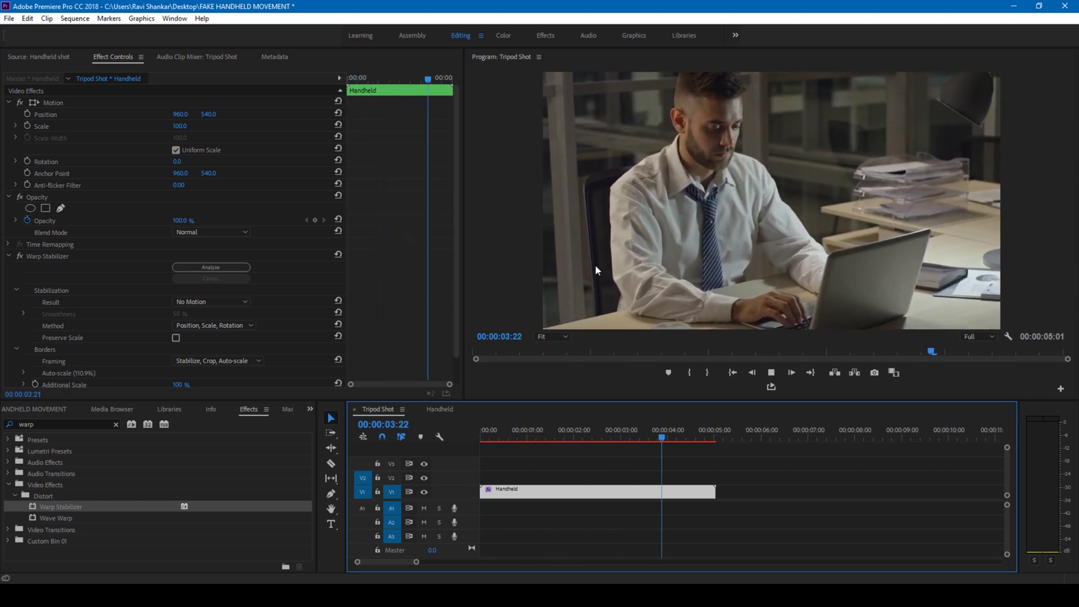
Step: Replay the tripod footage from the beginning several times to review the simulated handheld motion
{"action": "left_click", "coordinate": [481, 439]}
{"action": "key", "text": "space"}
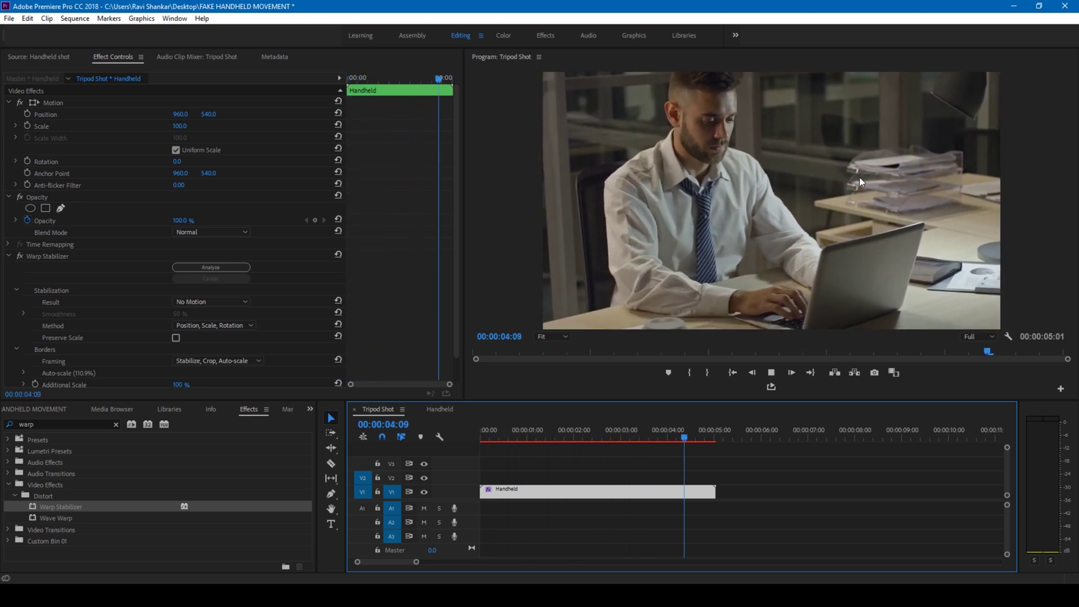
{"action": "left_click", "coordinate": [482, 432]}
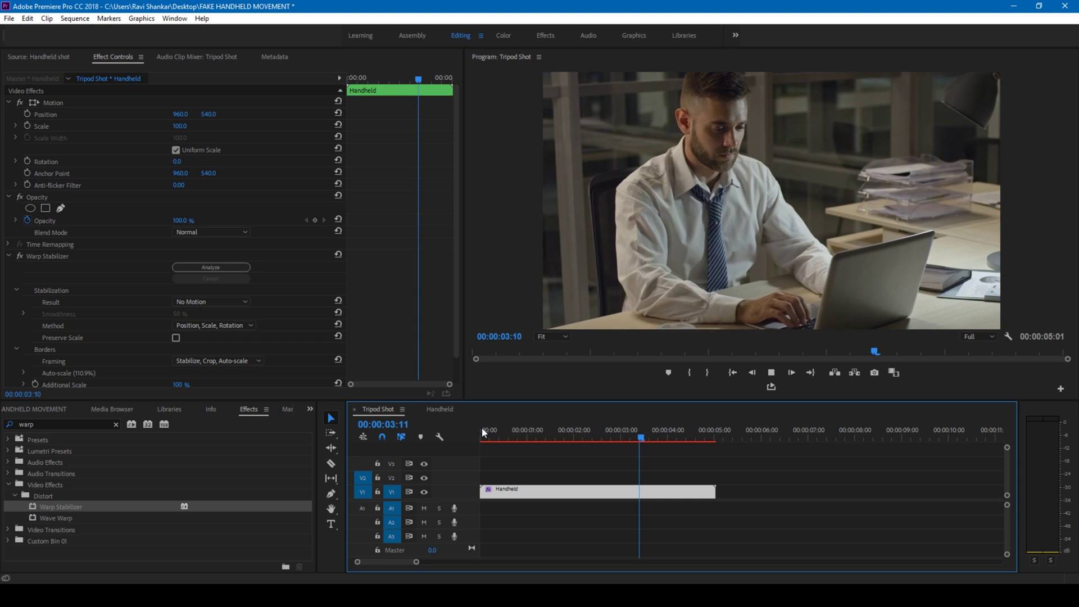
{"action": "left_click", "coordinate": [483, 432]}
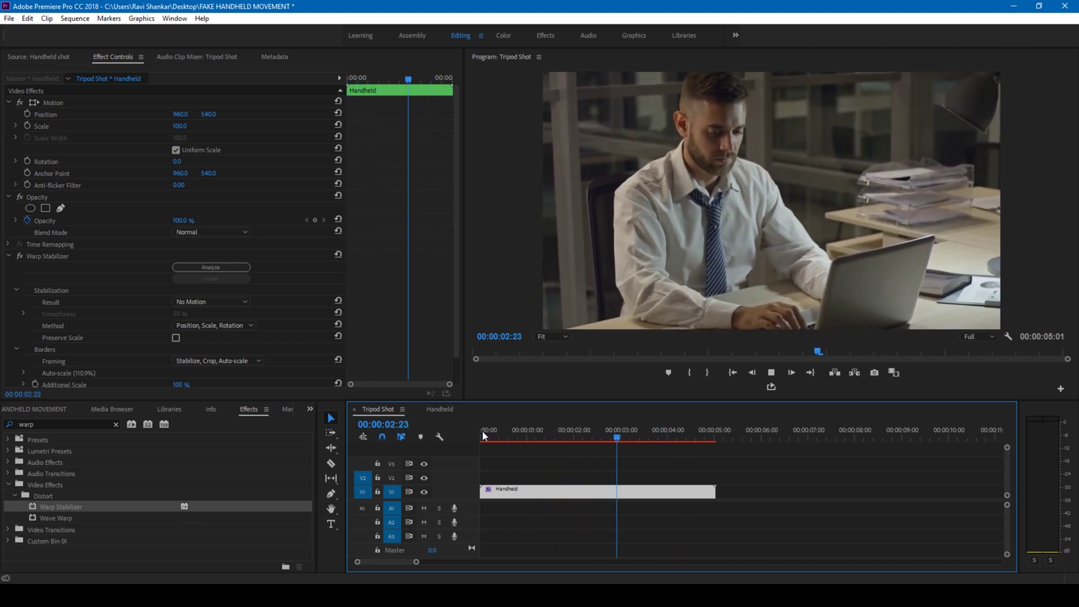
{"action": "left_click", "coordinate": [483, 435]}
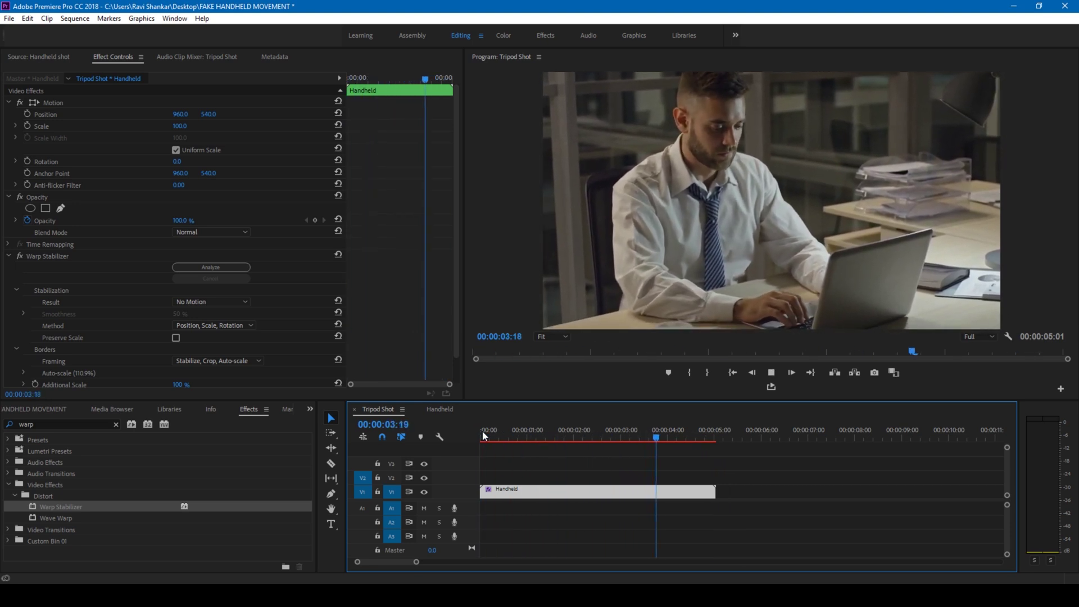
{"action": "left_click", "coordinate": [483, 435]}
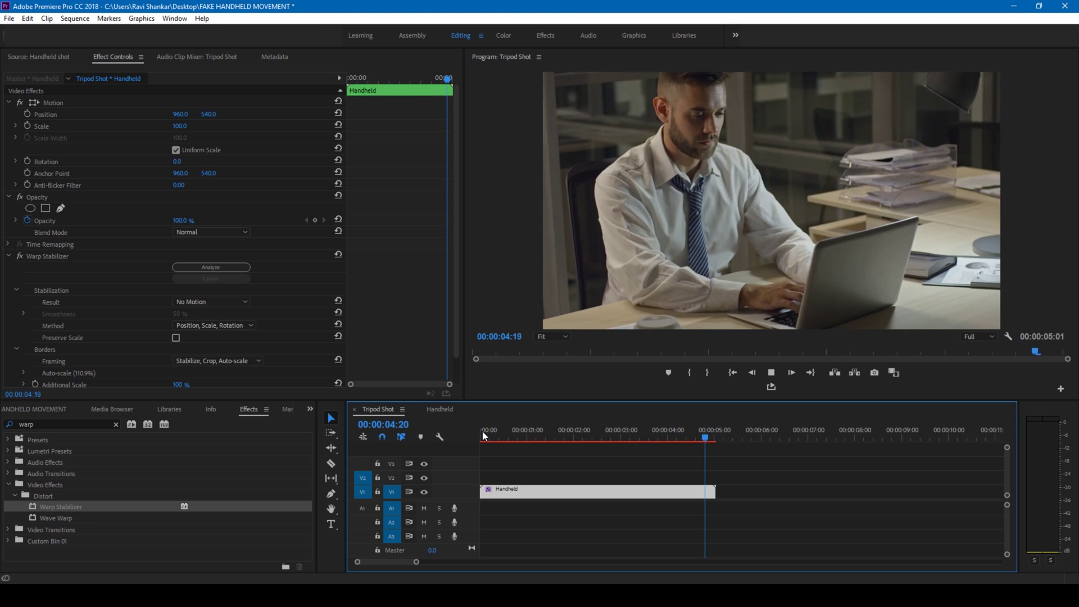
{"action": "left_click", "coordinate": [483, 435]}
{"action": "key", "text": "space"}
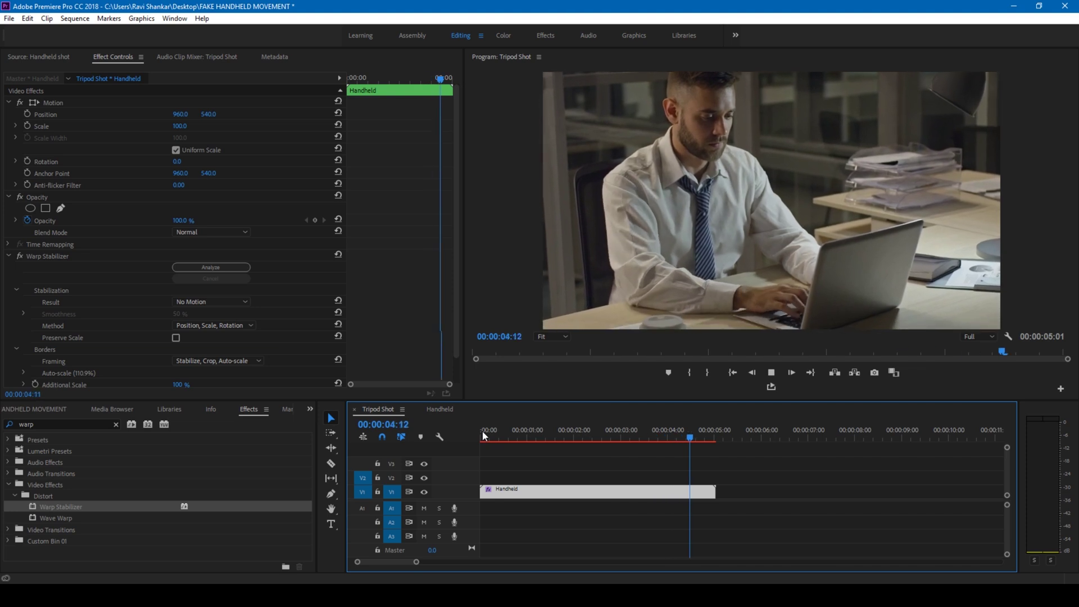
{"action": "left_click", "coordinate": [484, 436]}
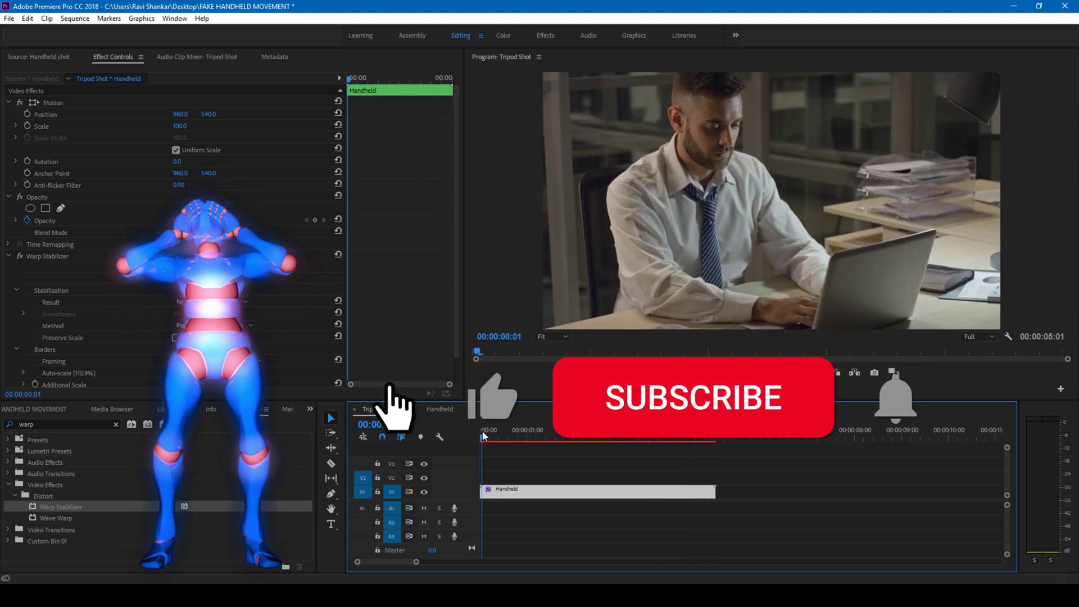
{"action": "key", "text": "space"}
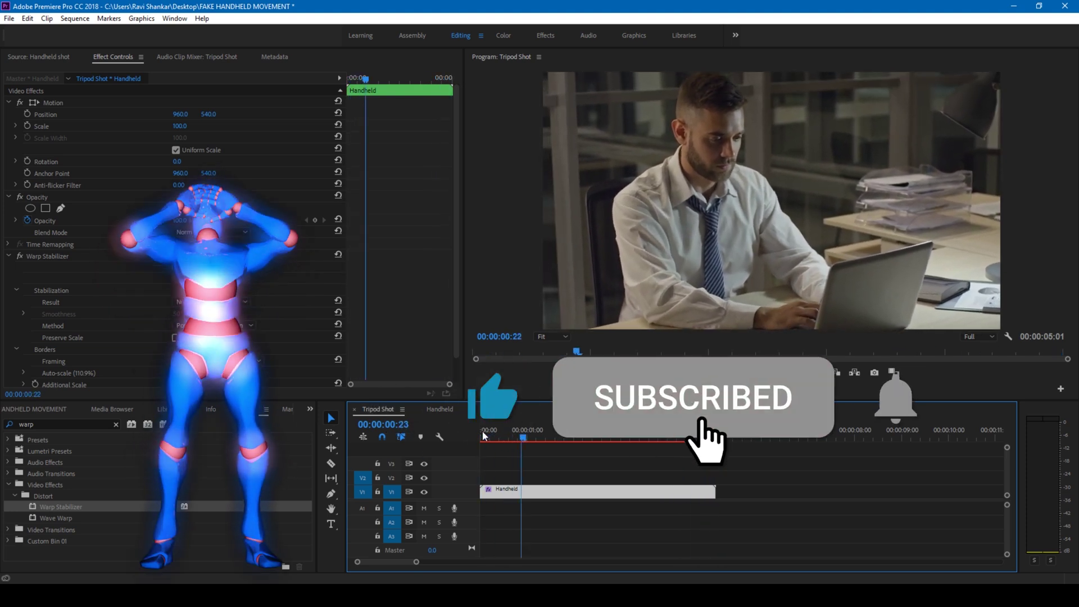